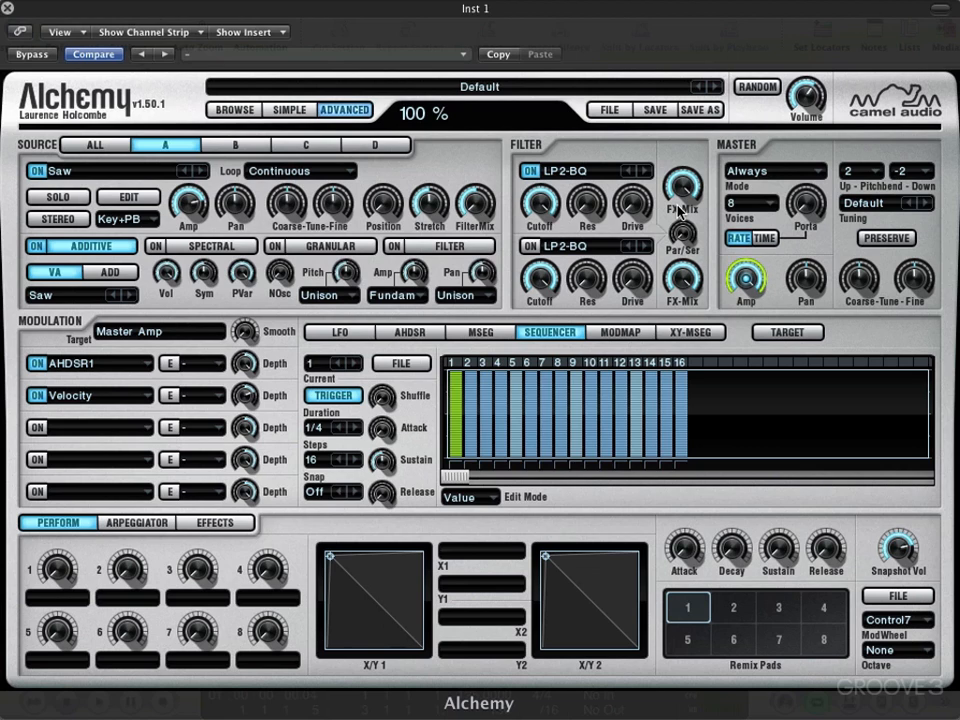
Step: Set Filter 1's FX-Mix to 0% and import fix you.wav from the Desktop into source A as a granular sample
click(679, 206)
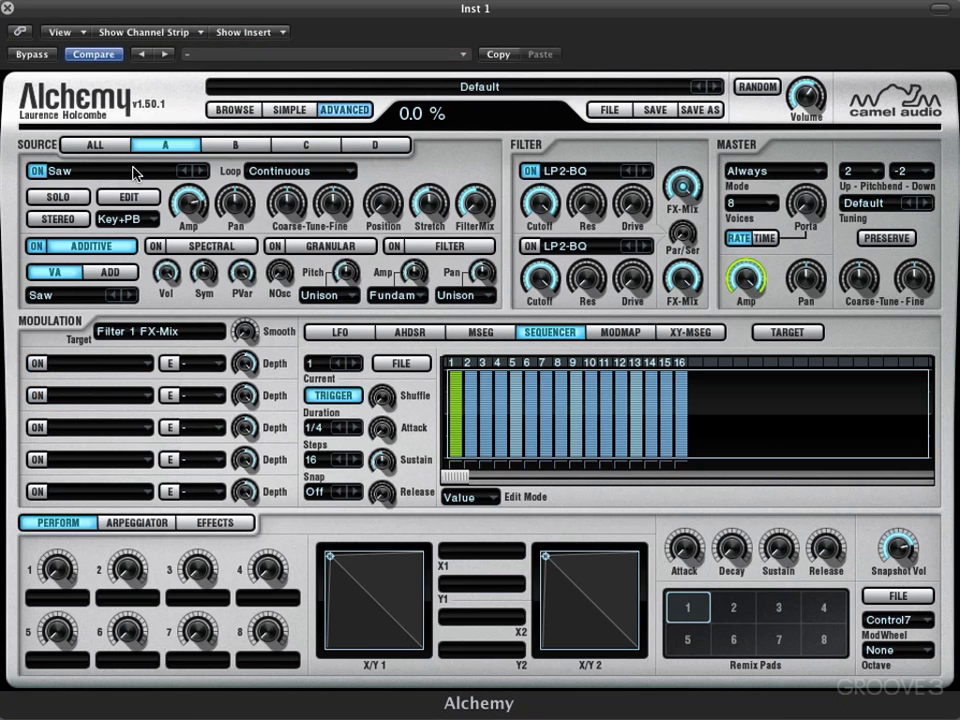
click(135, 173)
click(196, 224)
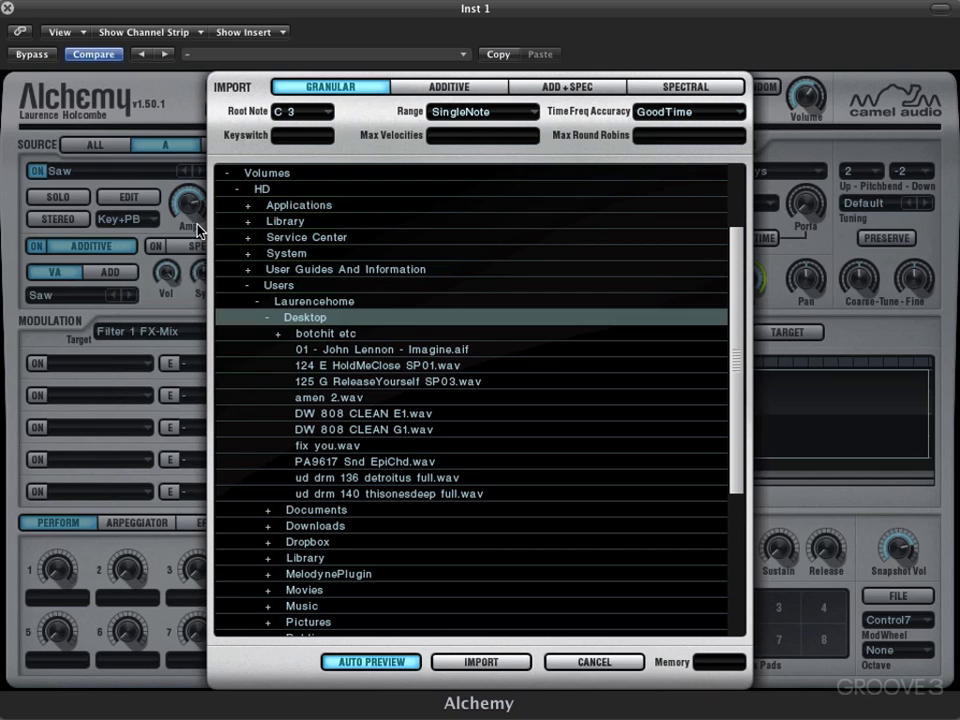
click(317, 446)
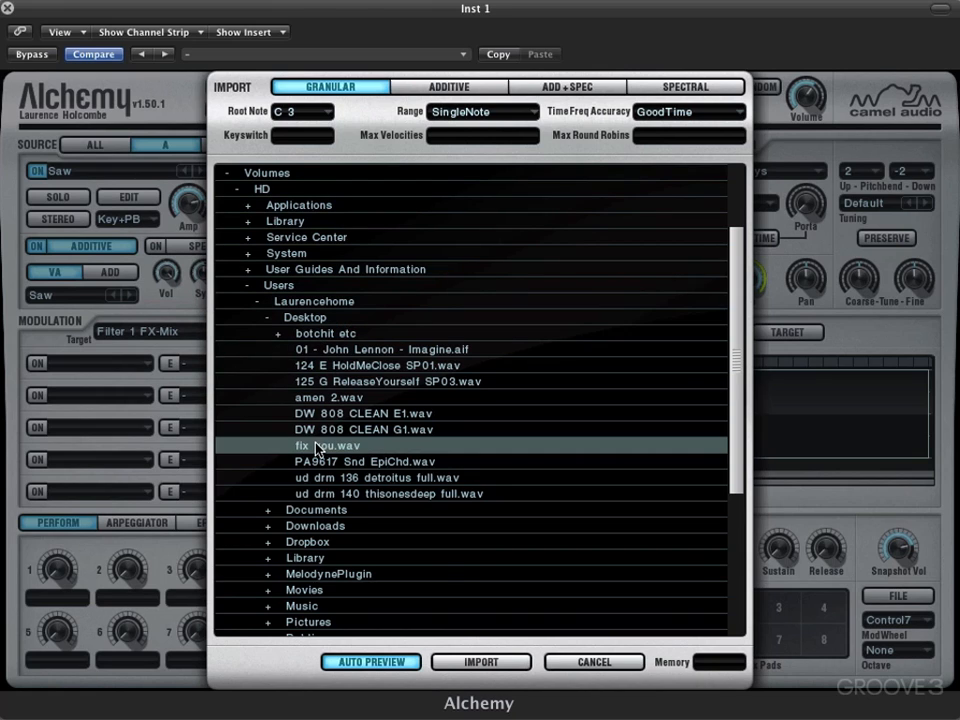
click(488, 668)
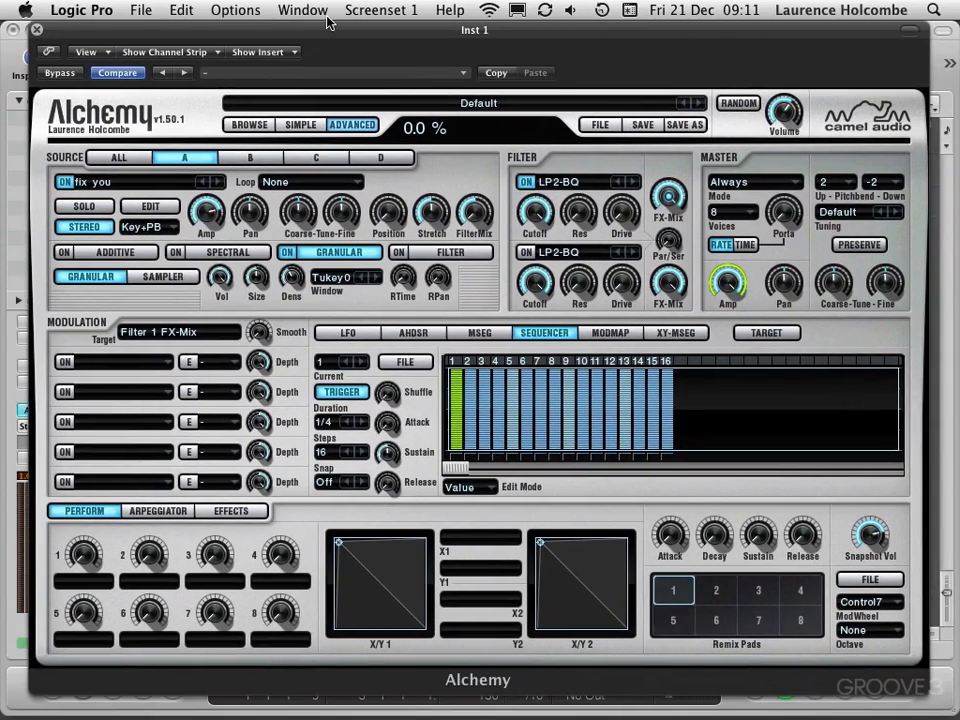
Step: Play the looped drum region in the arrangement and bring the Alchemy instrument window back up
key(super+w)
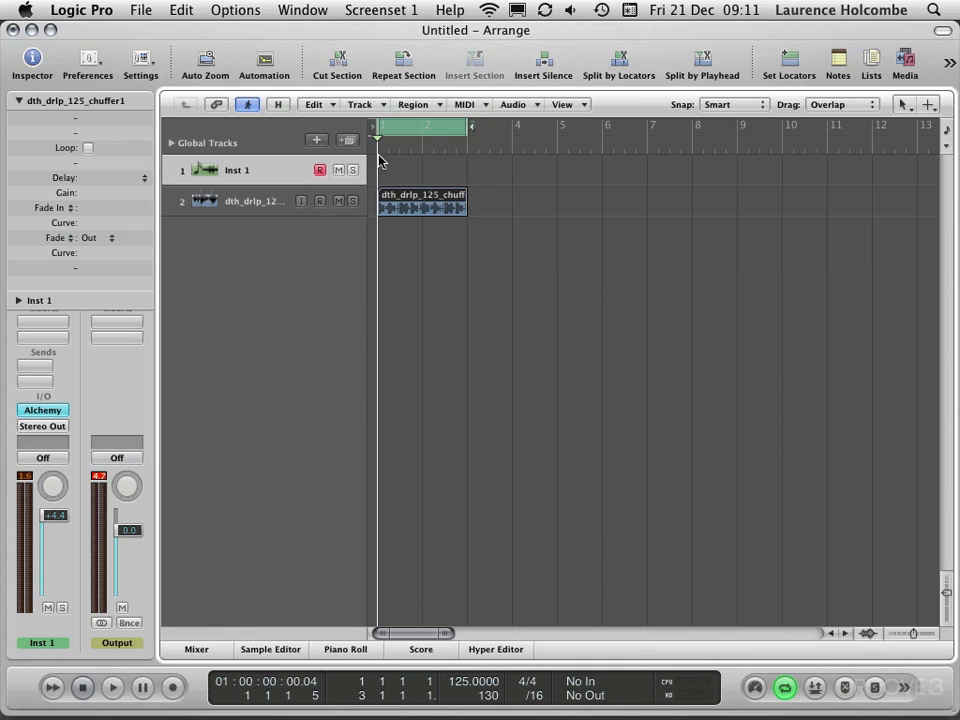
click(437, 265)
key(space)
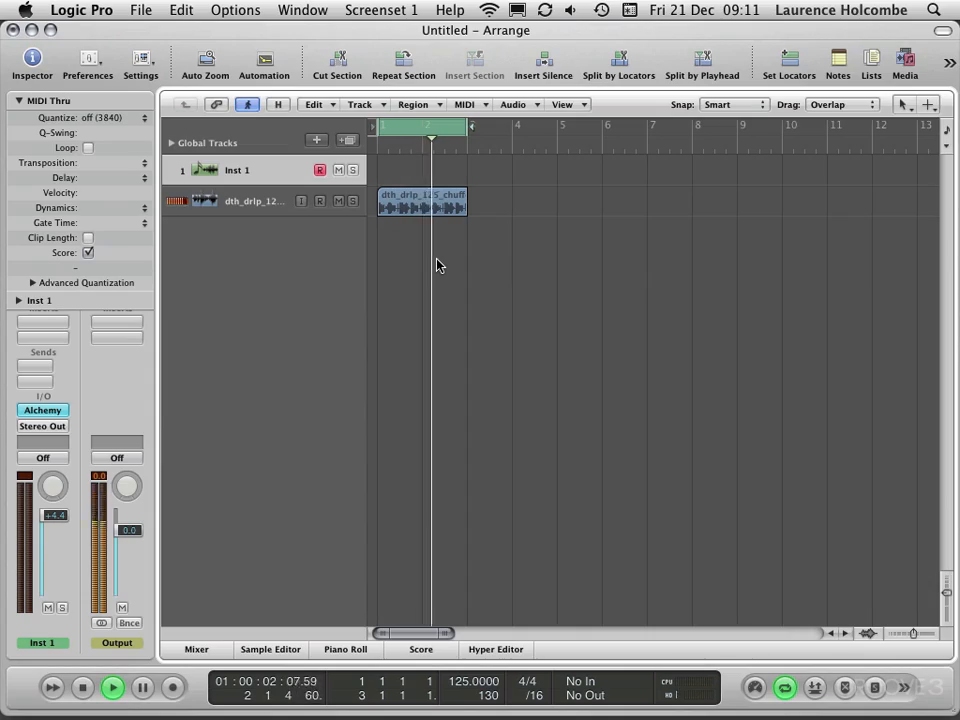
key(v)
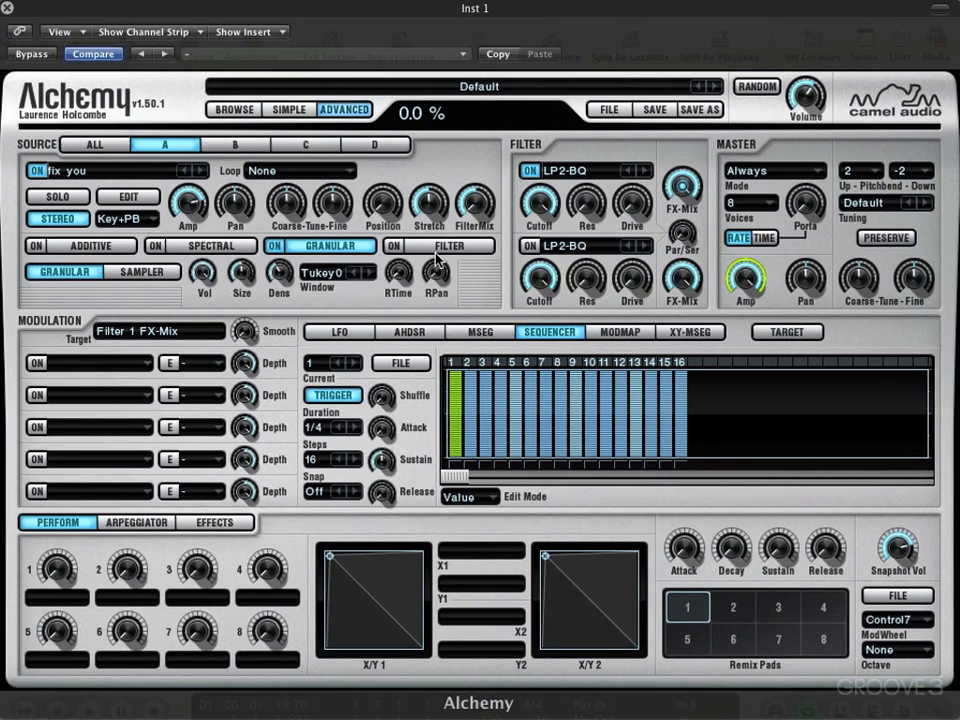
Step: Set source A's Stretch to 0%, try another playback Position and return Position to 0%
click(428, 203)
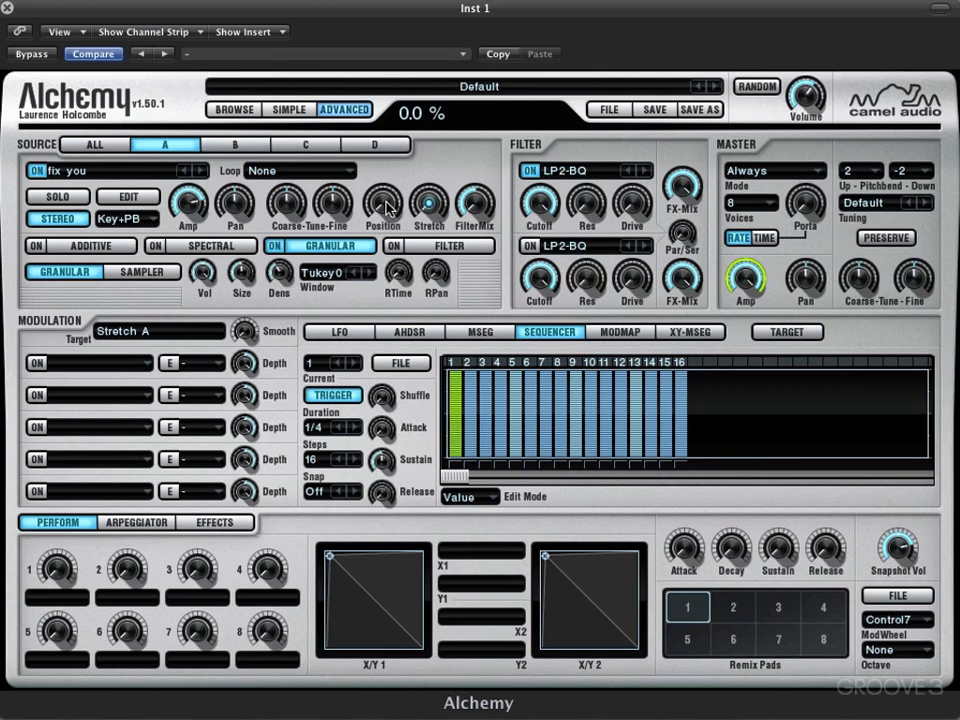
click(386, 205)
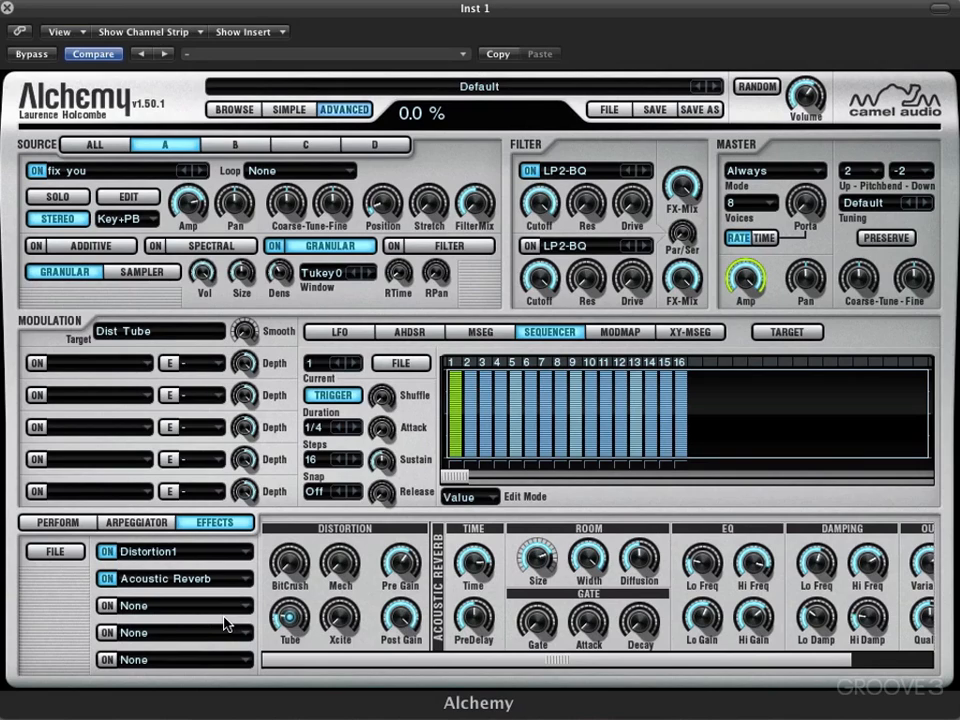
click(385, 207)
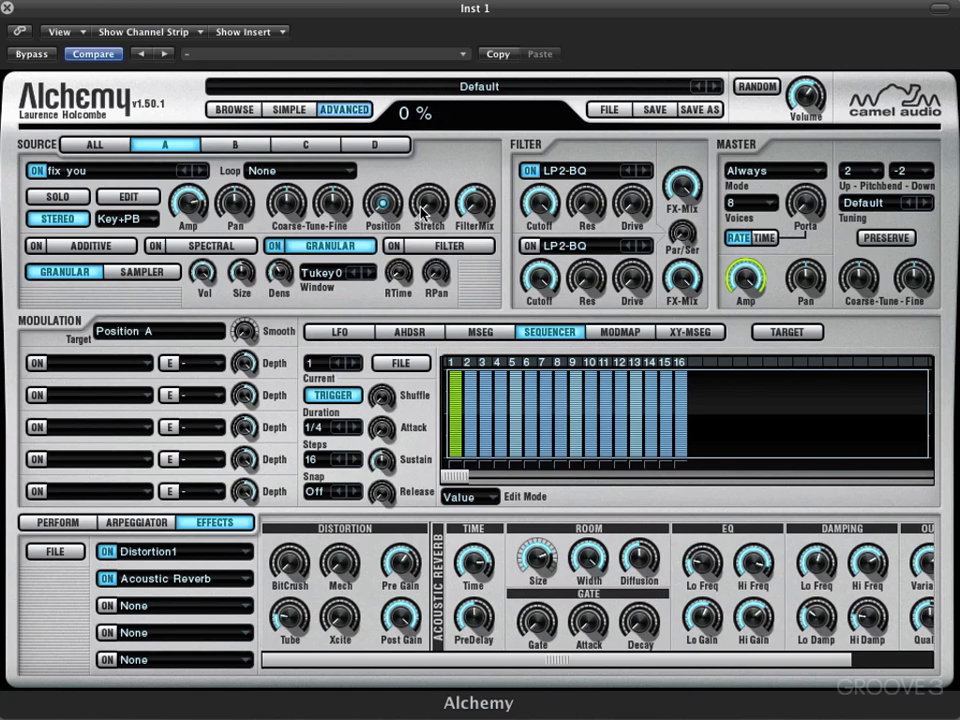
click(430, 208)
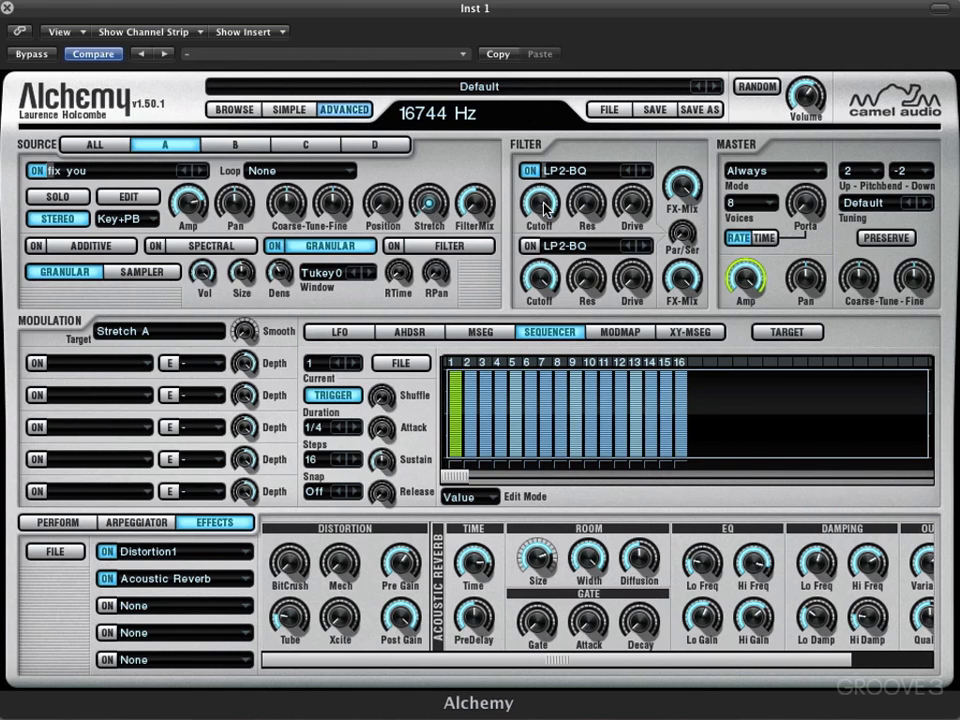
Step: Shape Filter 1 by lowering the cutoff to 505 Hz, raising the resonance and setting the drive to 35%
drag(543, 202, 543, 302)
drag(596, 204, 597, 164)
drag(635, 198, 641, 140)
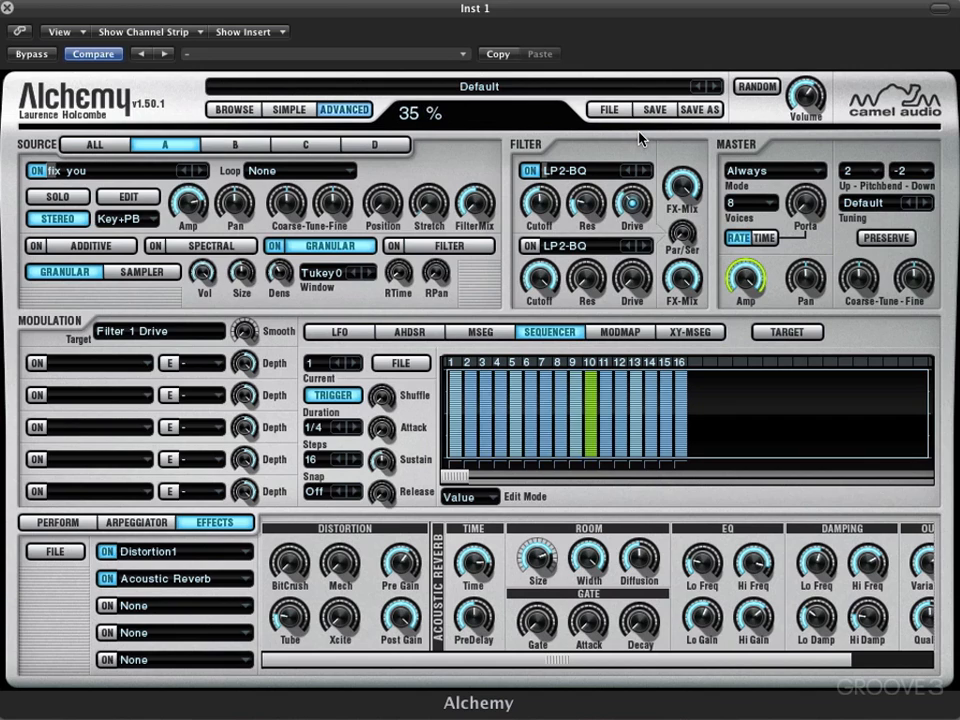
mouse_move(527, 204)
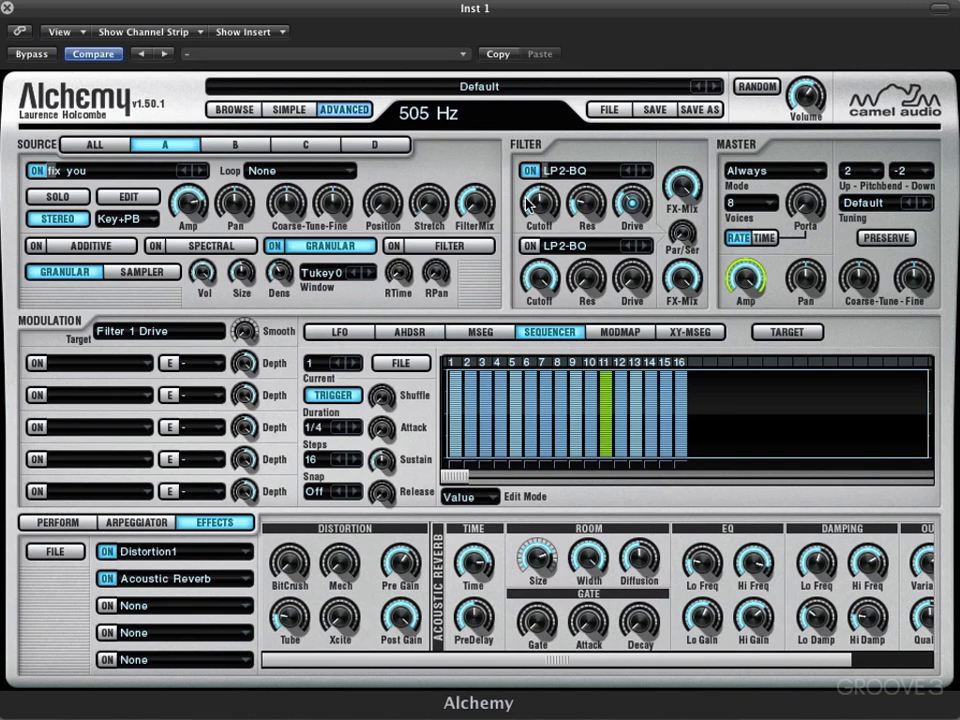
Step: Set source A's Stretch to 14% and the master volume to about -8.38 dB
drag(427, 206, 424, 192)
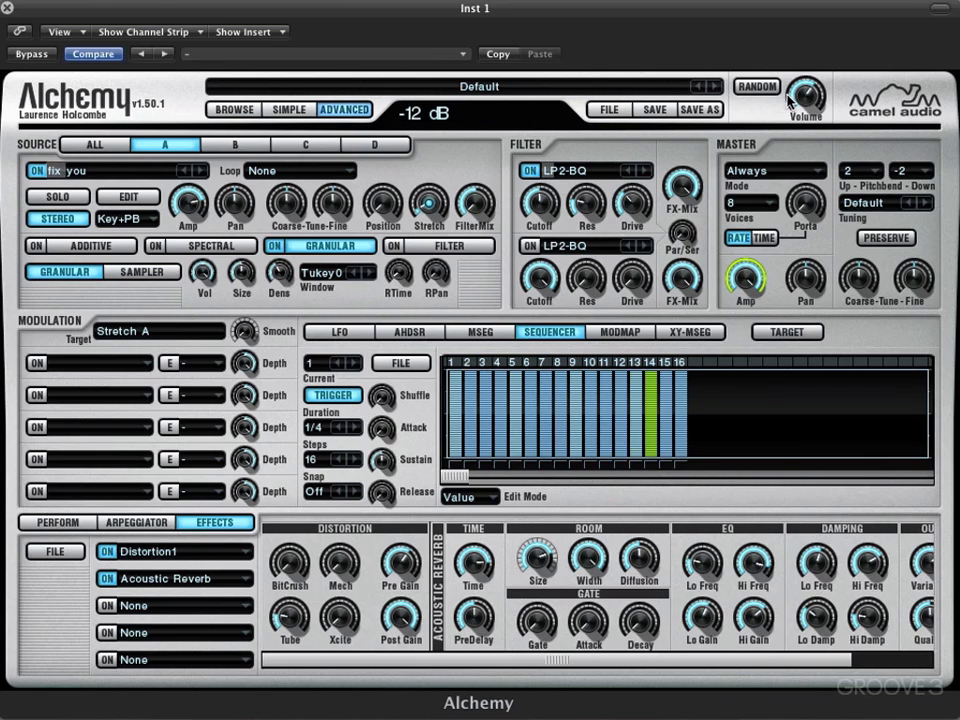
drag(791, 99, 810, 81)
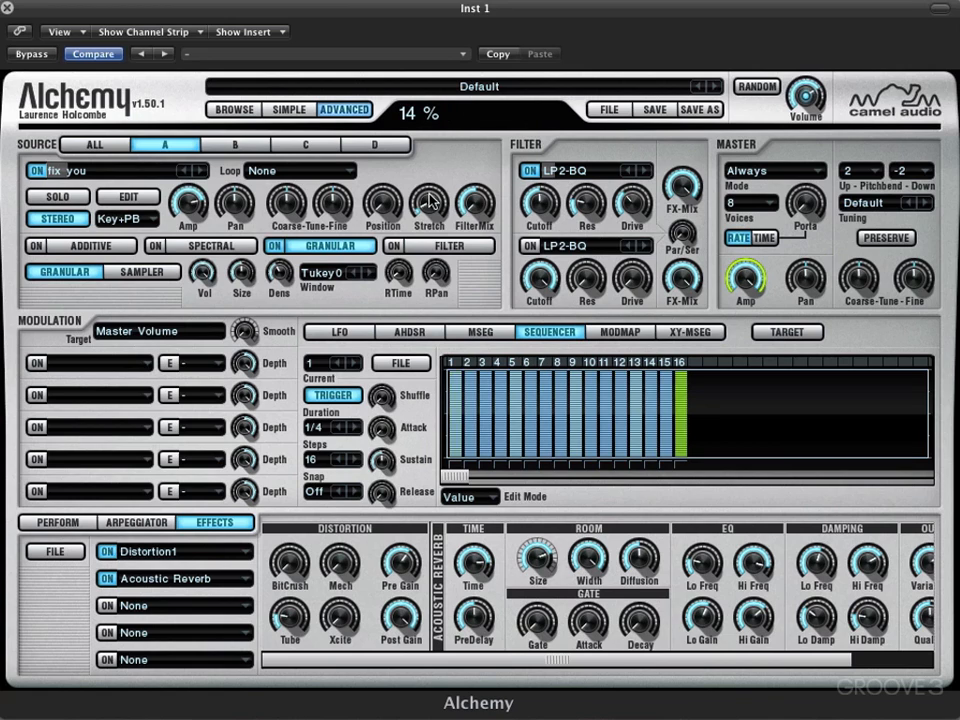
Step: Reduce source A's grain size and open Filter 1's cutoff to about 3172 Hz
click(240, 296)
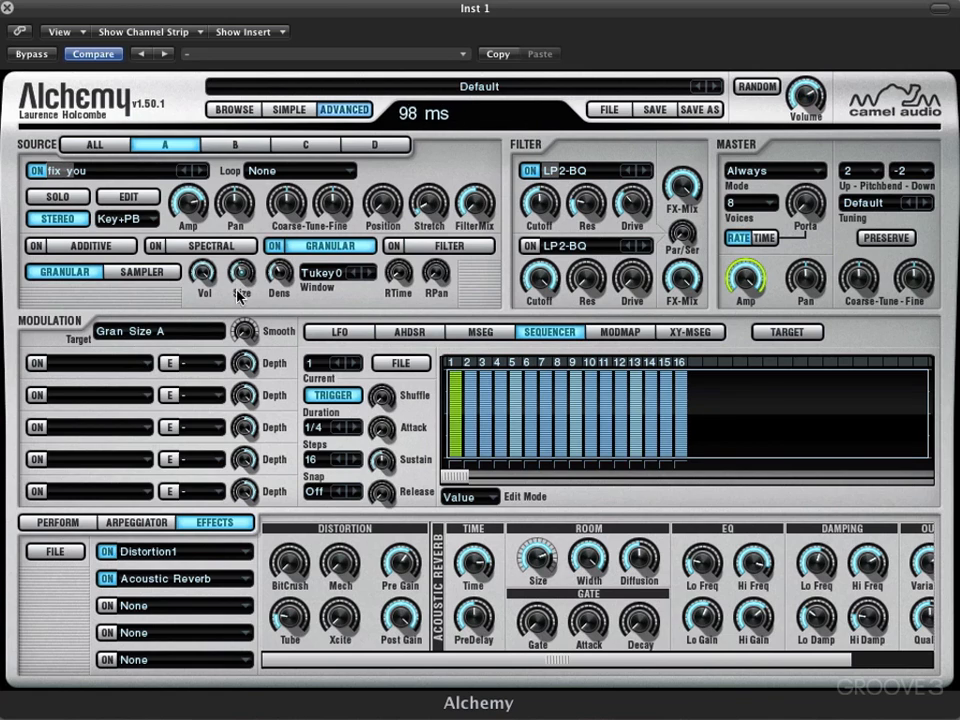
drag(240, 296, 238, 335)
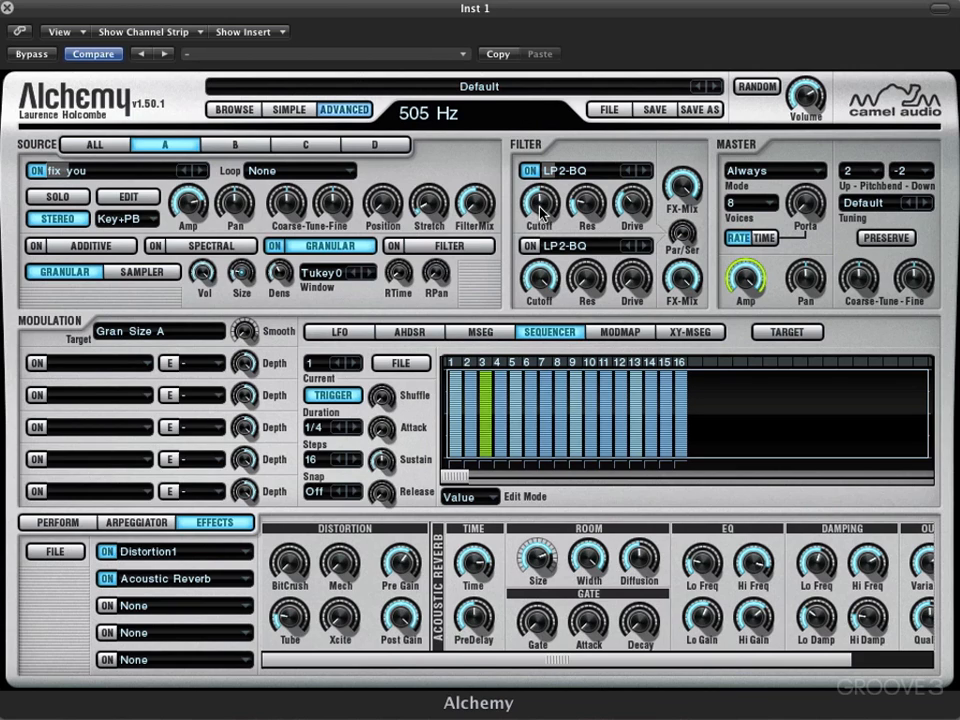
drag(541, 210, 544, 163)
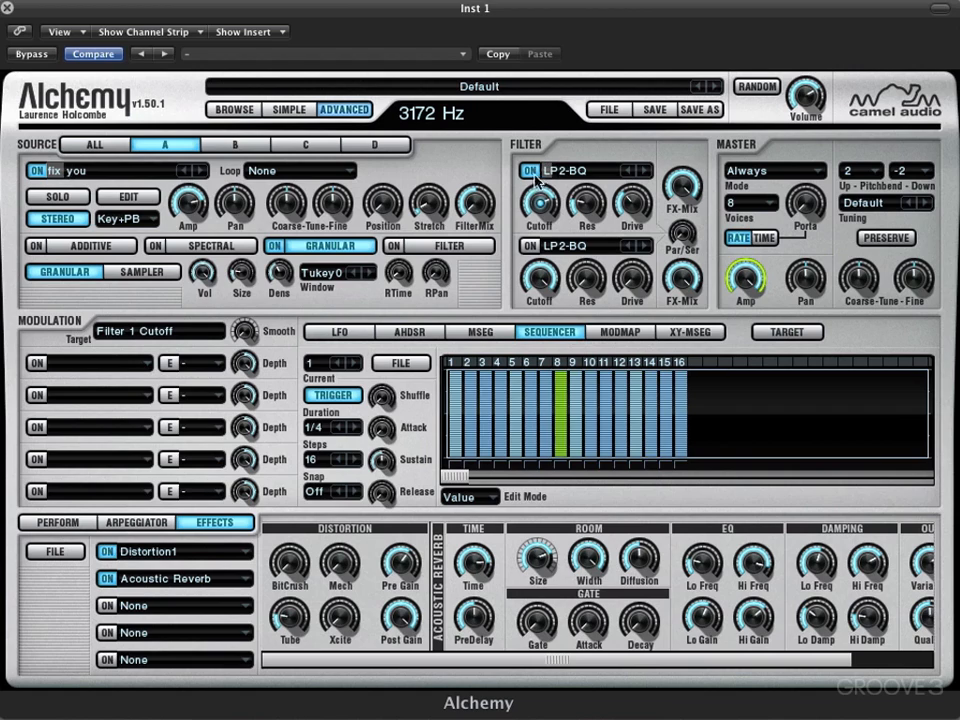
Step: Move source A's playback Position further into the sample and set its Stretch to 9%
mouse_move(468, 205)
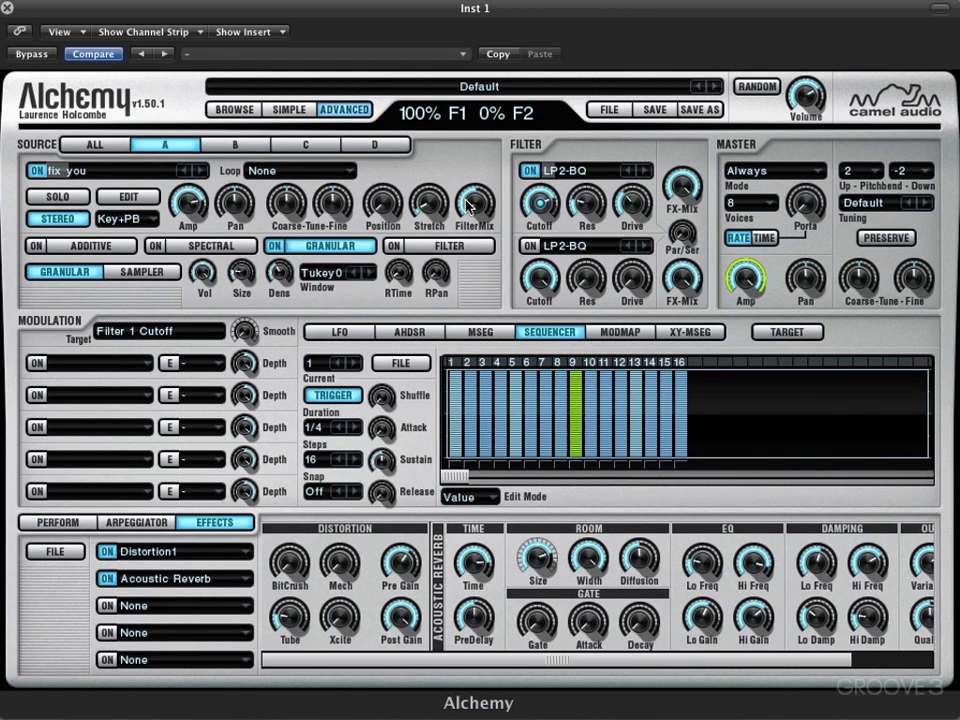
mouse_move(425, 205)
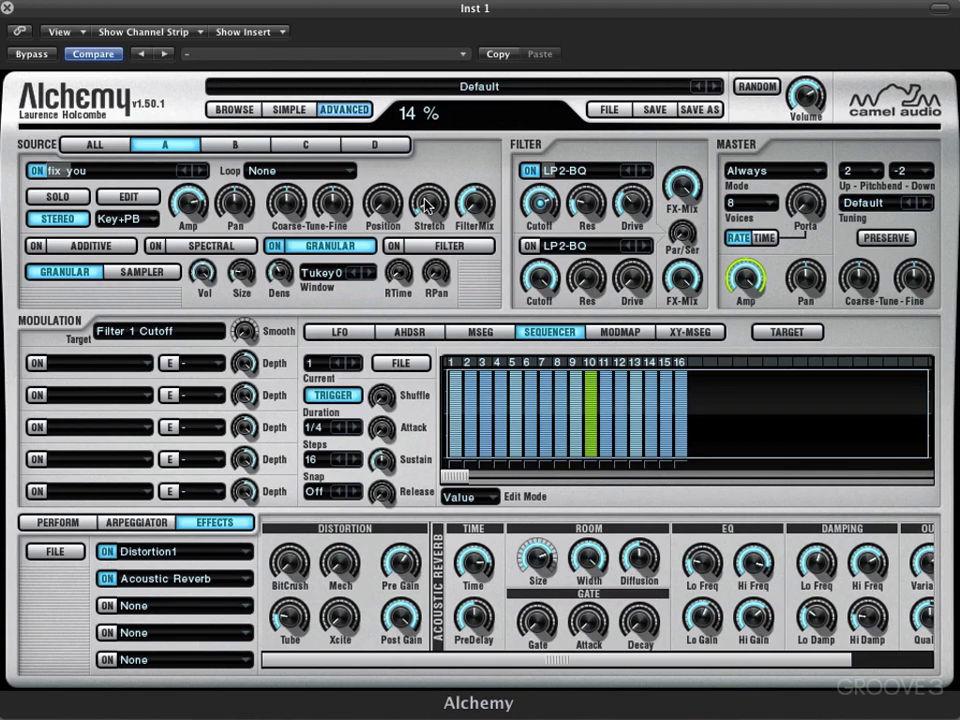
drag(383, 205, 383, 190)
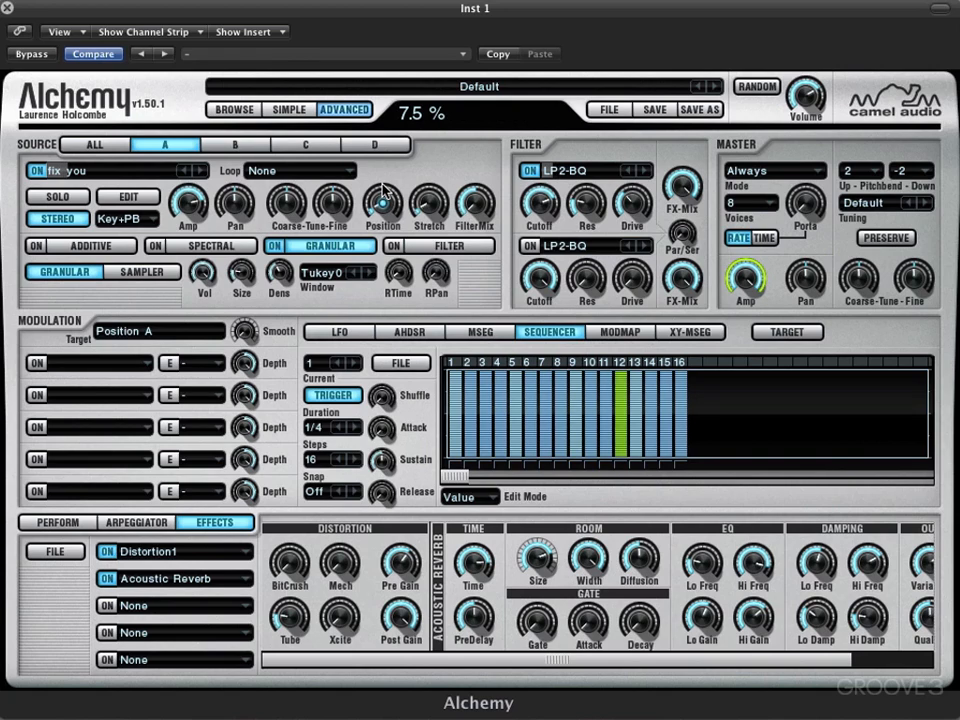
drag(383, 190, 383, 178)
click(428, 207)
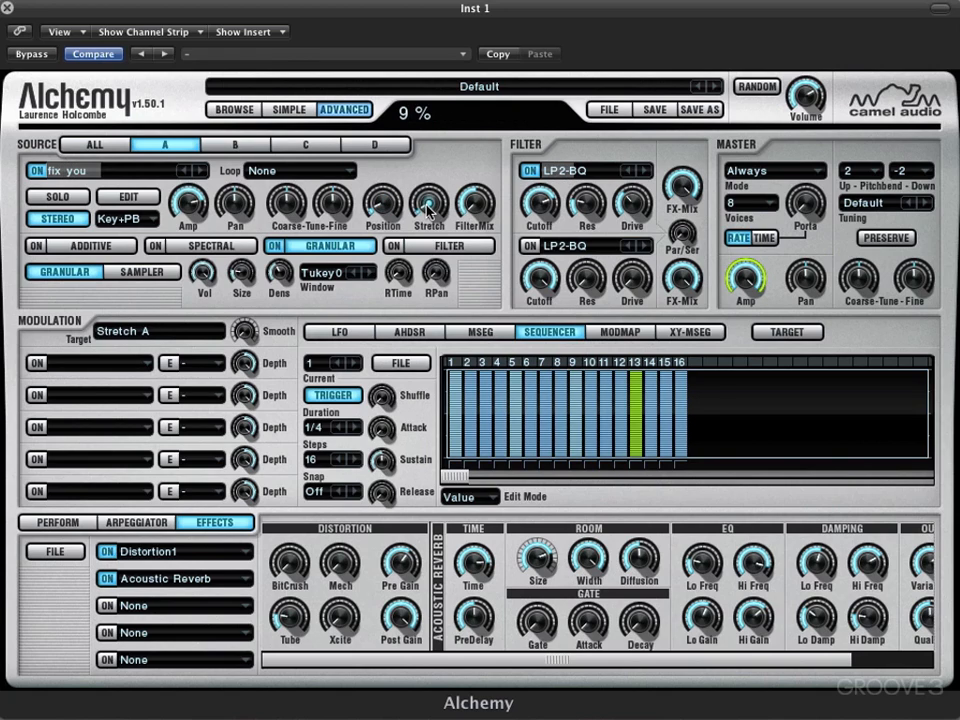
Step: Adjust Filter 1's cutoff and set the Distortion effect's Tube amount to 15.5%
drag(539, 200, 548, 238)
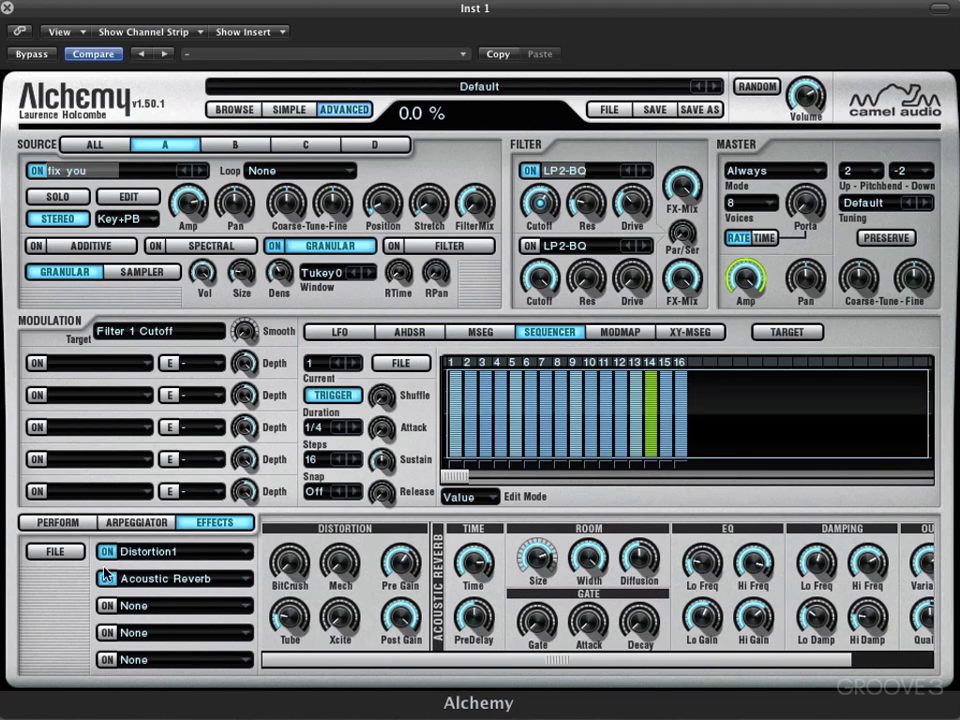
click(286, 614)
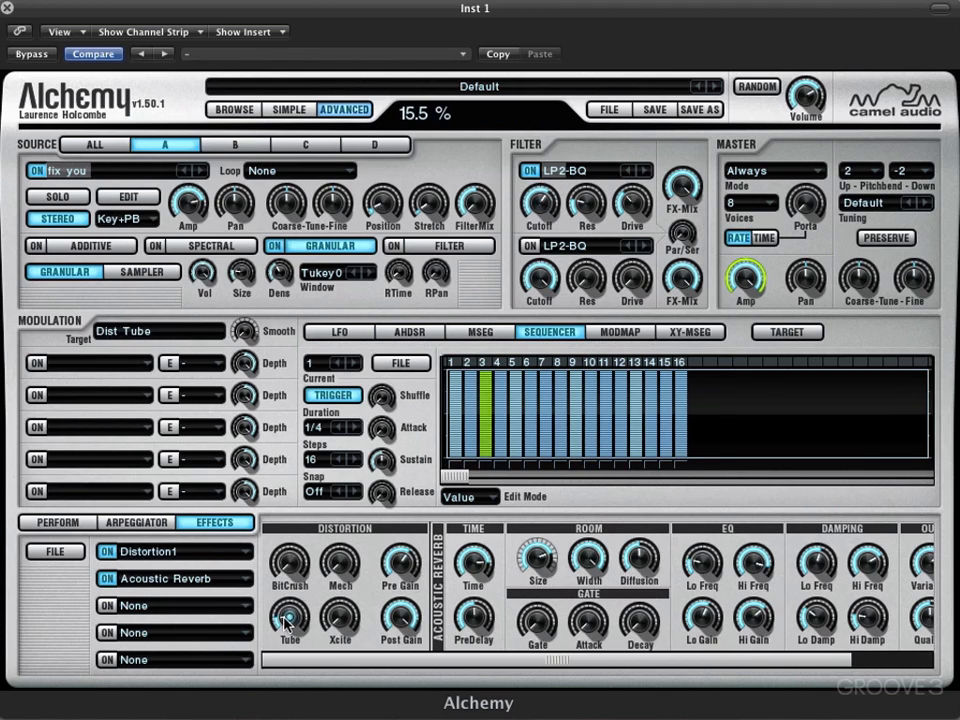
Step: Readjust Filter 1's resonance and the master volume
click(587, 203)
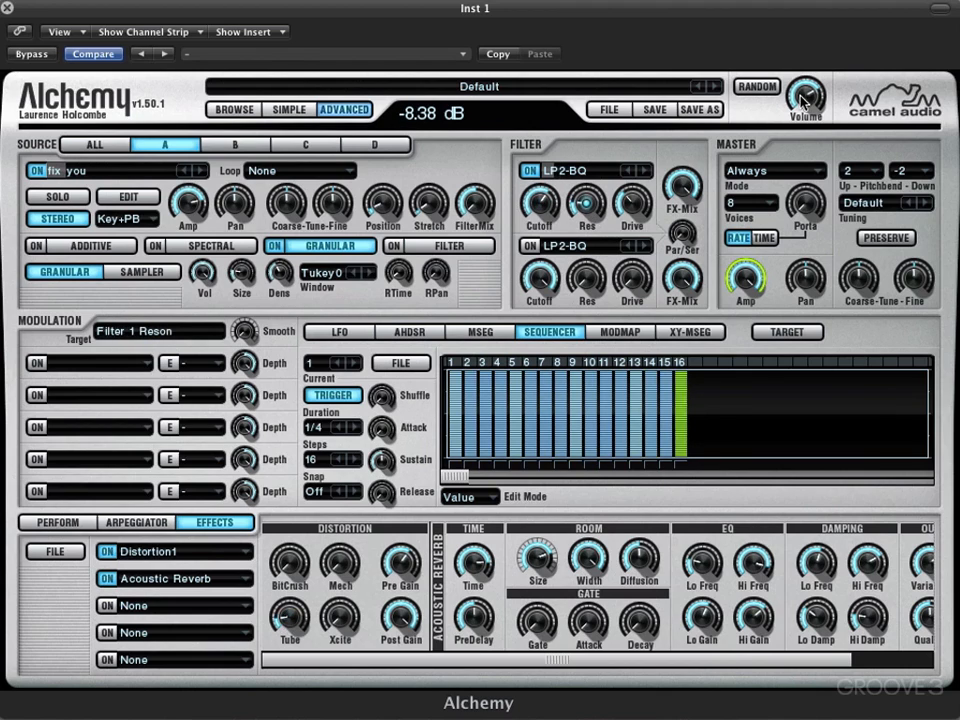
click(806, 104)
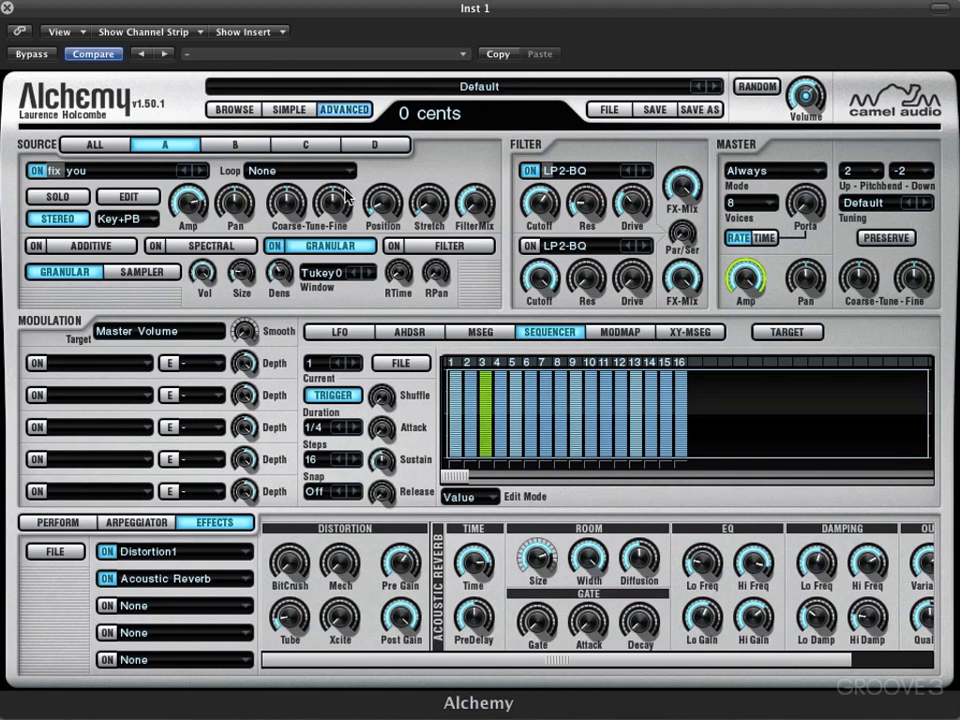
Step: Set Filter 1's cutoff to about 4808 Hz and slow source A's Stretch to 1%
click(538, 198)
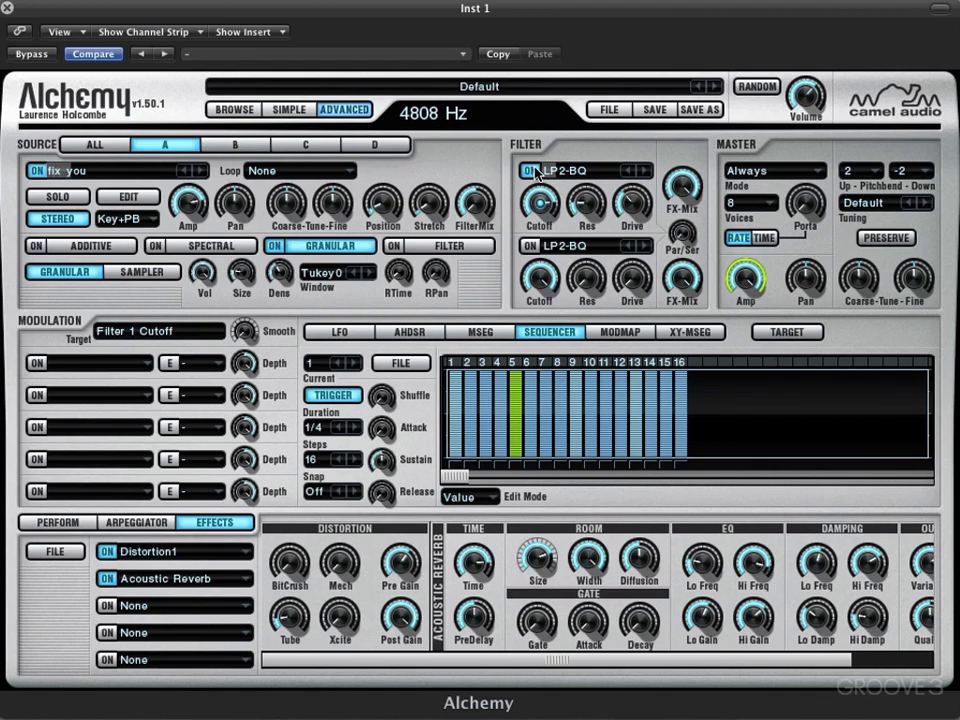
click(430, 205)
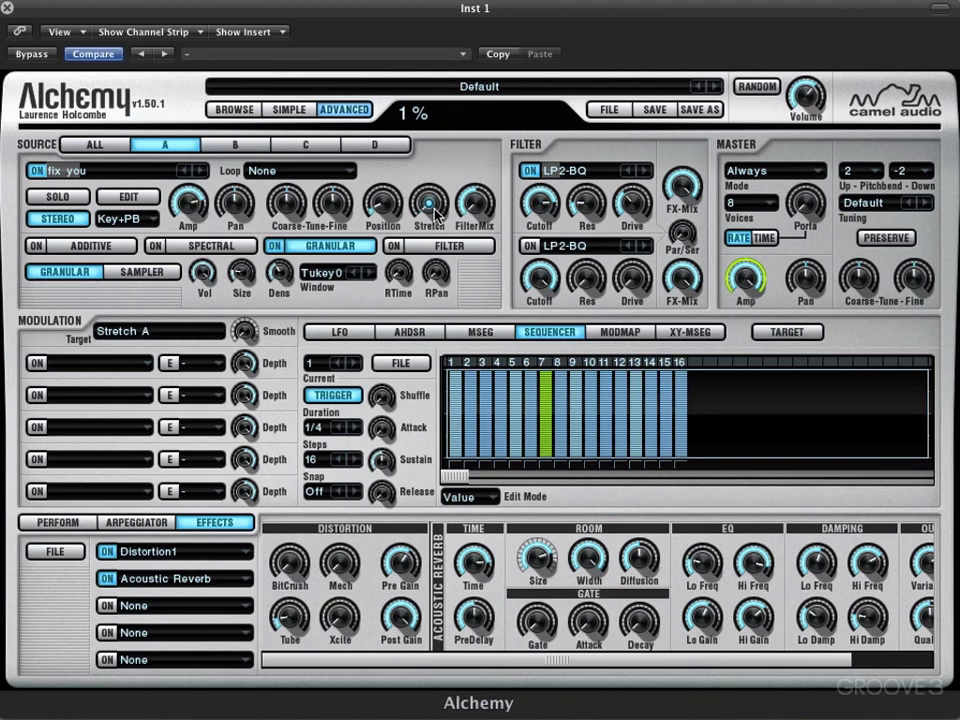
Step: Open Filter 1's cutoff fully to 16744 Hz and move source A's playback Position to 50.5%
click(541, 200)
drag(543, 195, 553, 149)
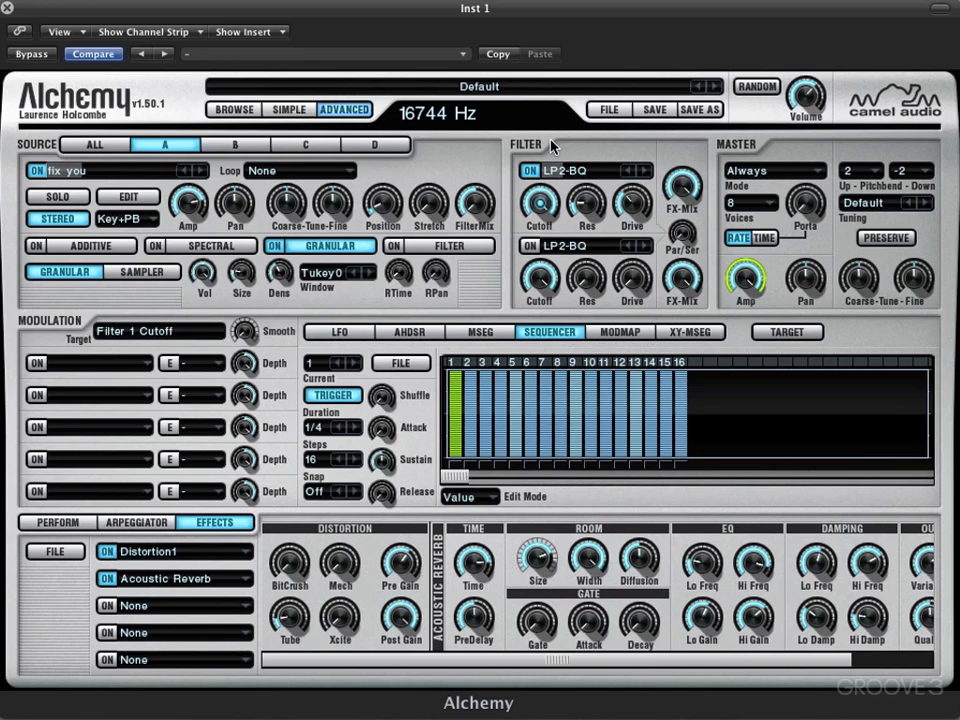
drag(390, 199, 396, 124)
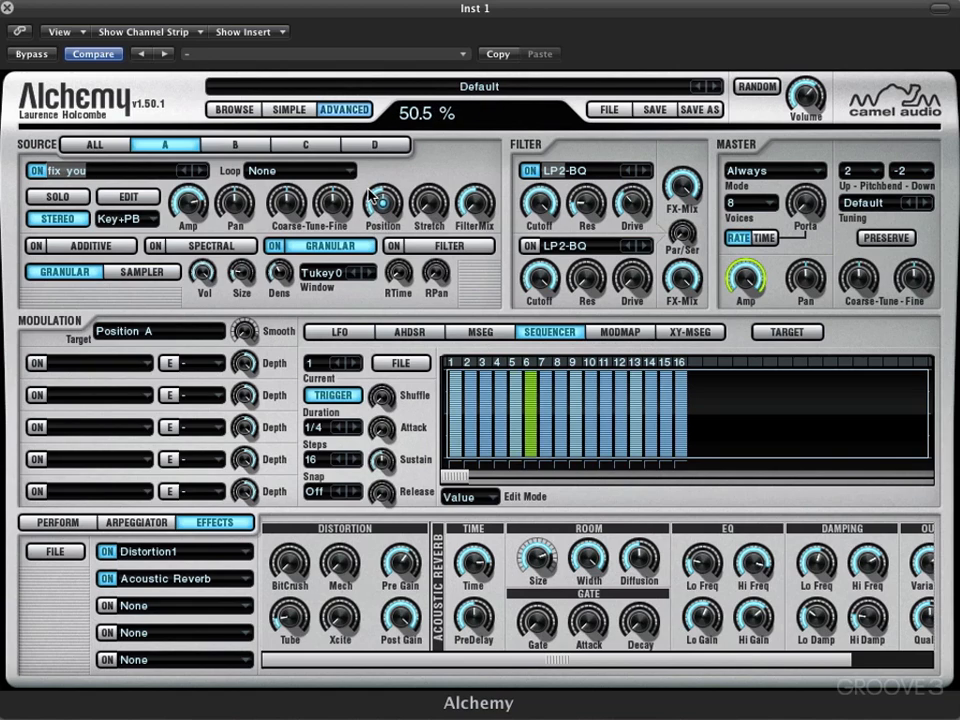
Step: Sweep Filter 1's cutoff while the sample plays, bringing it down to about 1245 Hz
click(540, 208)
mouse_move(540, 208)
mouse_down()
mouse_move(530, 328)
mouse_move(532, 190)
mouse_up()
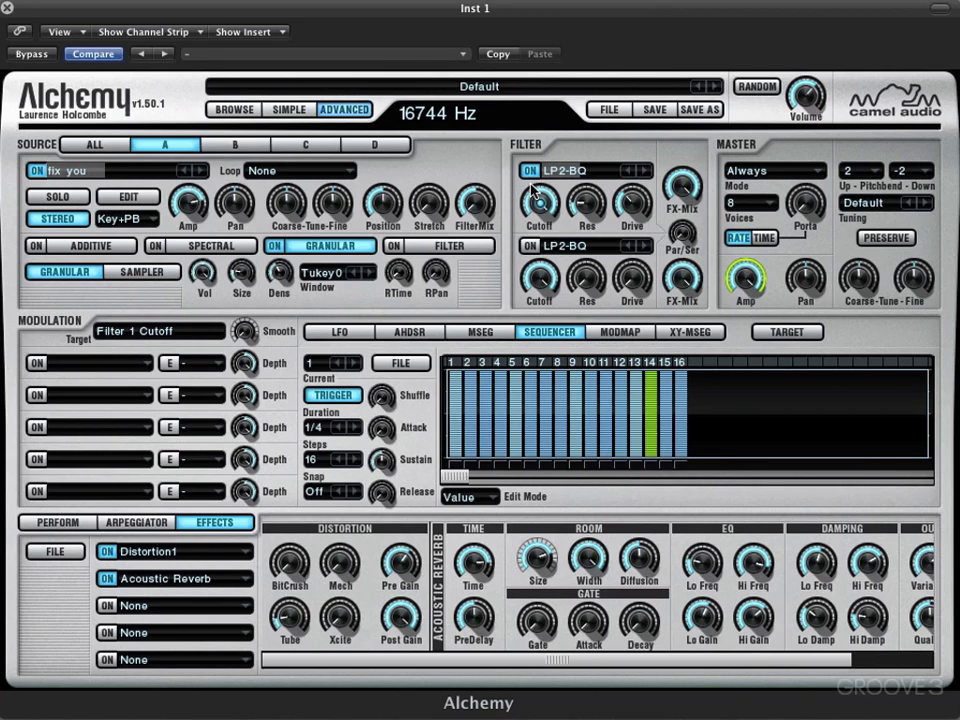
mouse_move(540, 205)
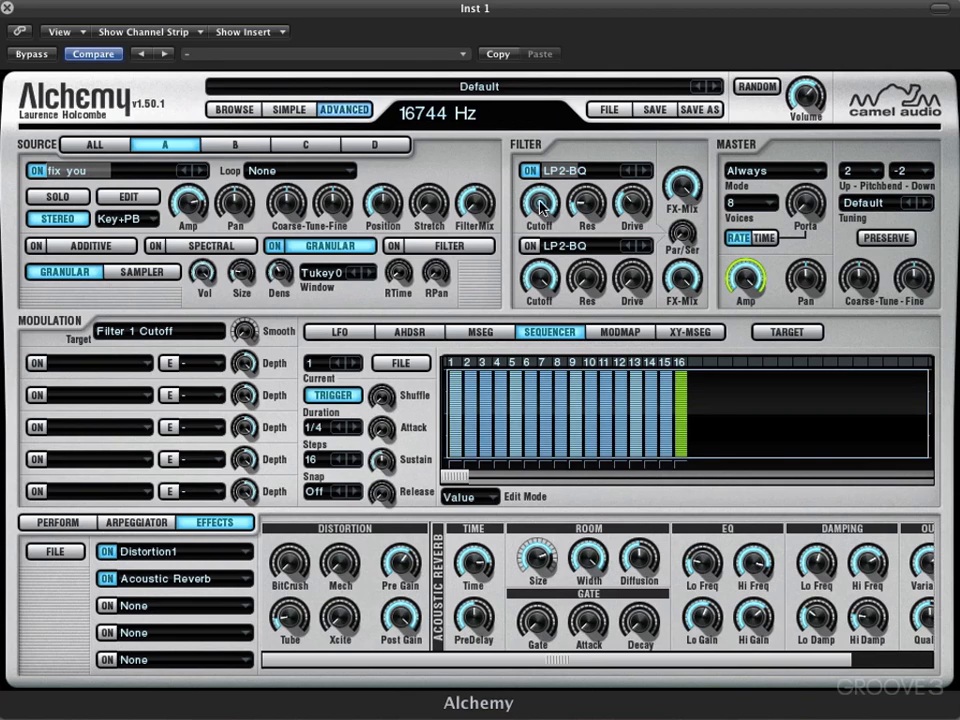
drag(543, 210, 537, 275)
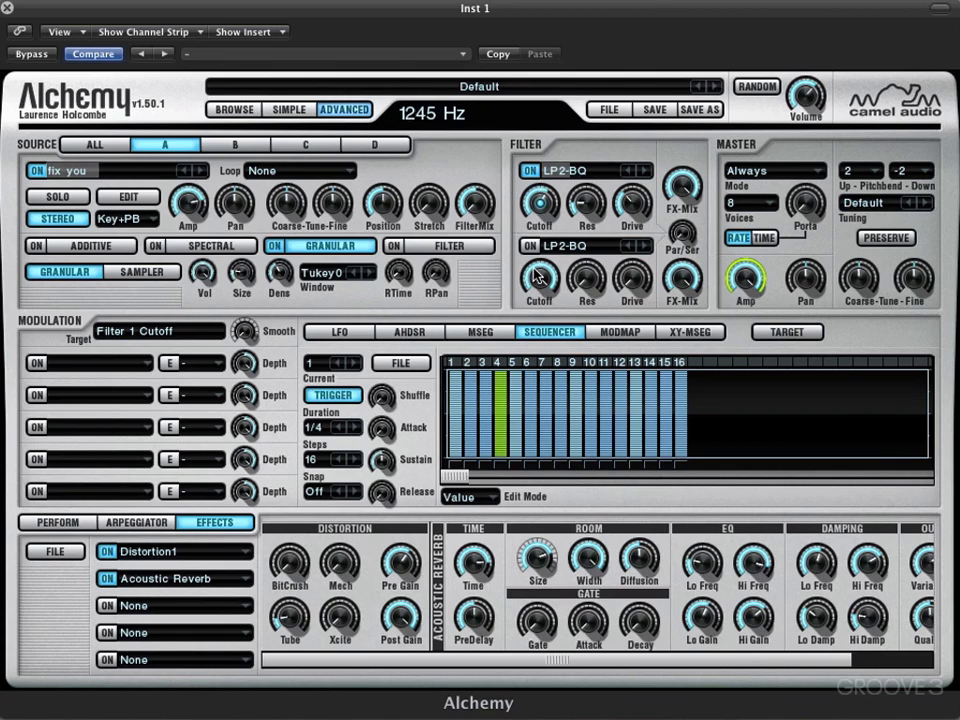
Step: Set source A's Stretch to 2% and readjust Filter 1's cutoff
click(432, 204)
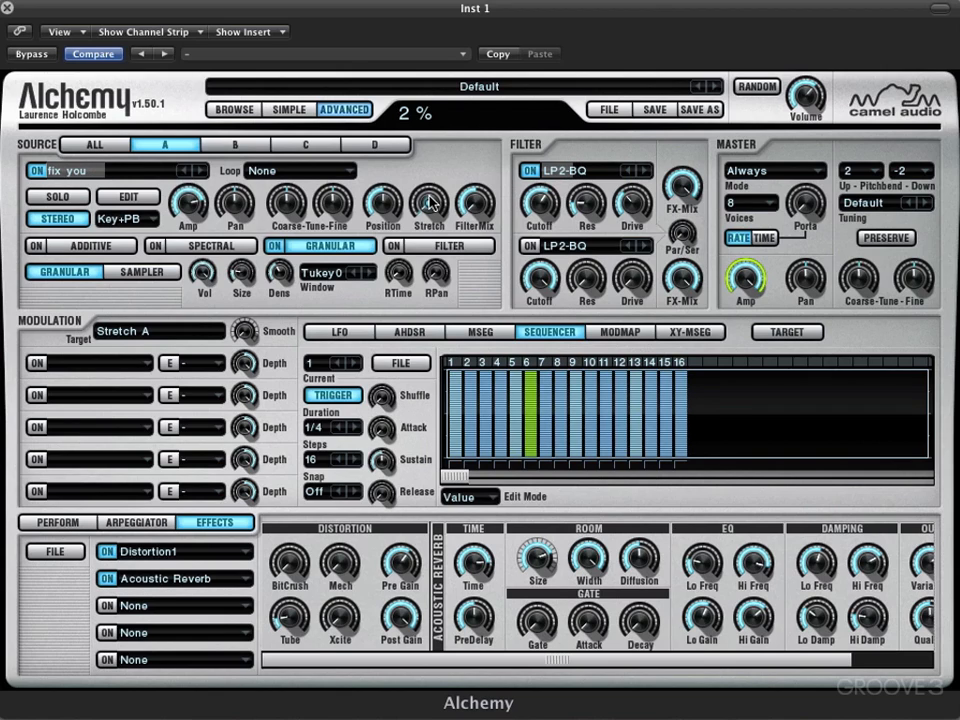
click(542, 203)
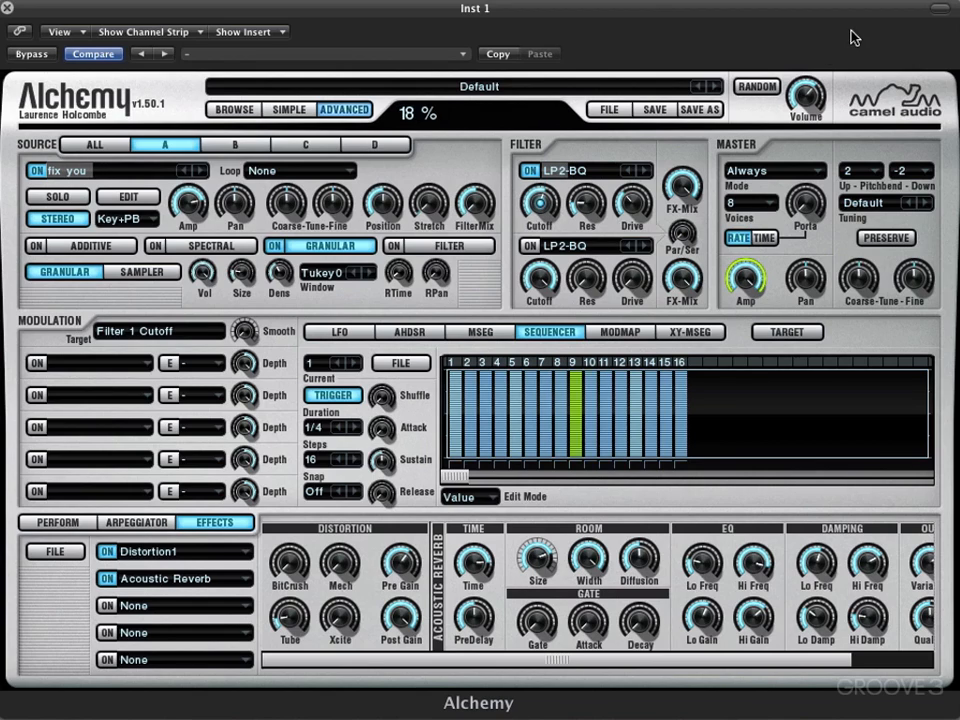
Step: Lower the master volume and reduce the distortion effect's Tube amount to 7%
click(808, 104)
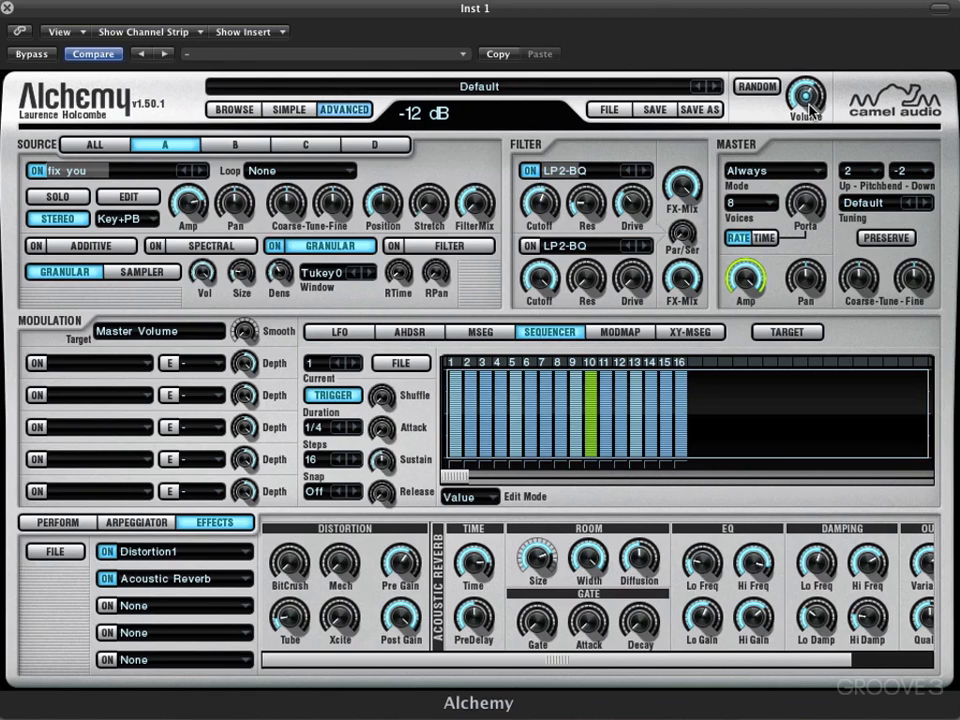
drag(808, 104, 807, 130)
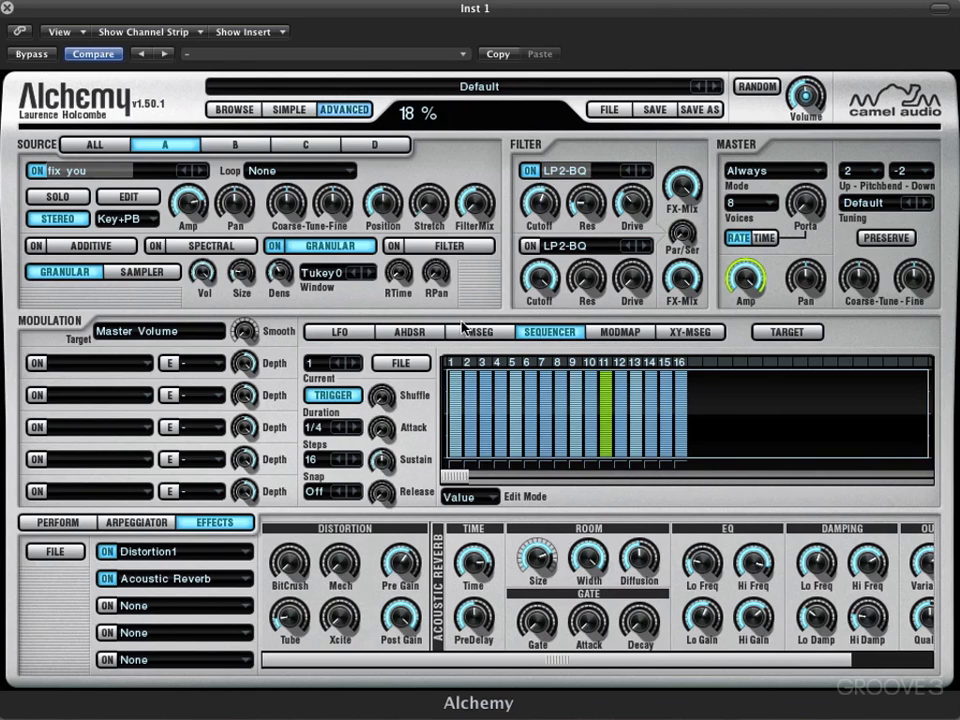
click(289, 617)
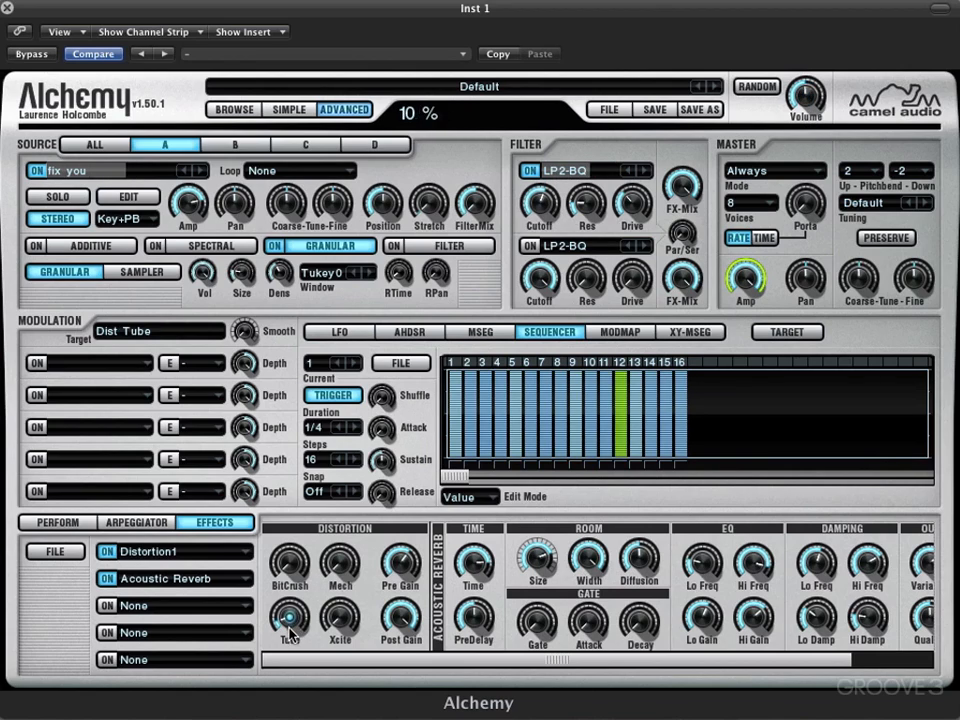
drag(293, 635, 292, 640)
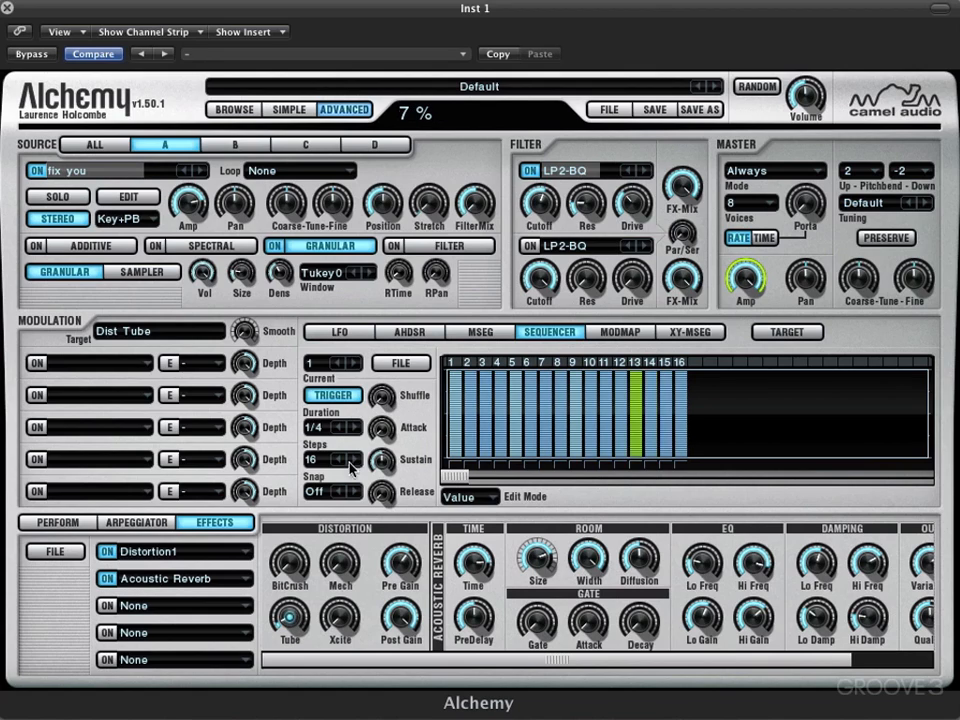
Step: Reduce Filter 1's Drive and readjust the distortion effect's Tube amount
click(632, 203)
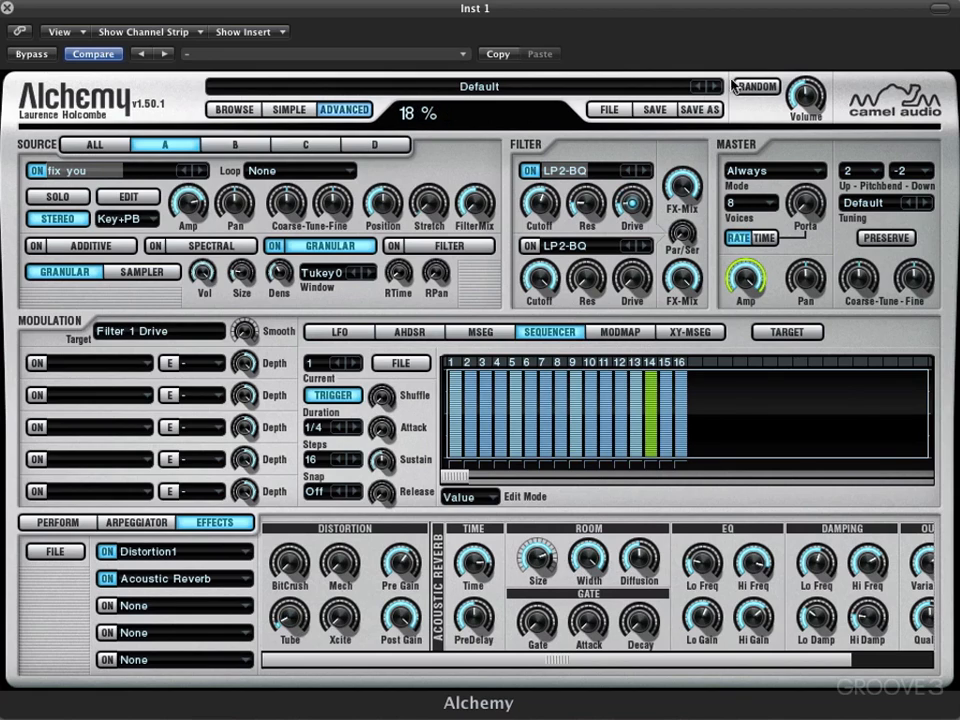
click(288, 621)
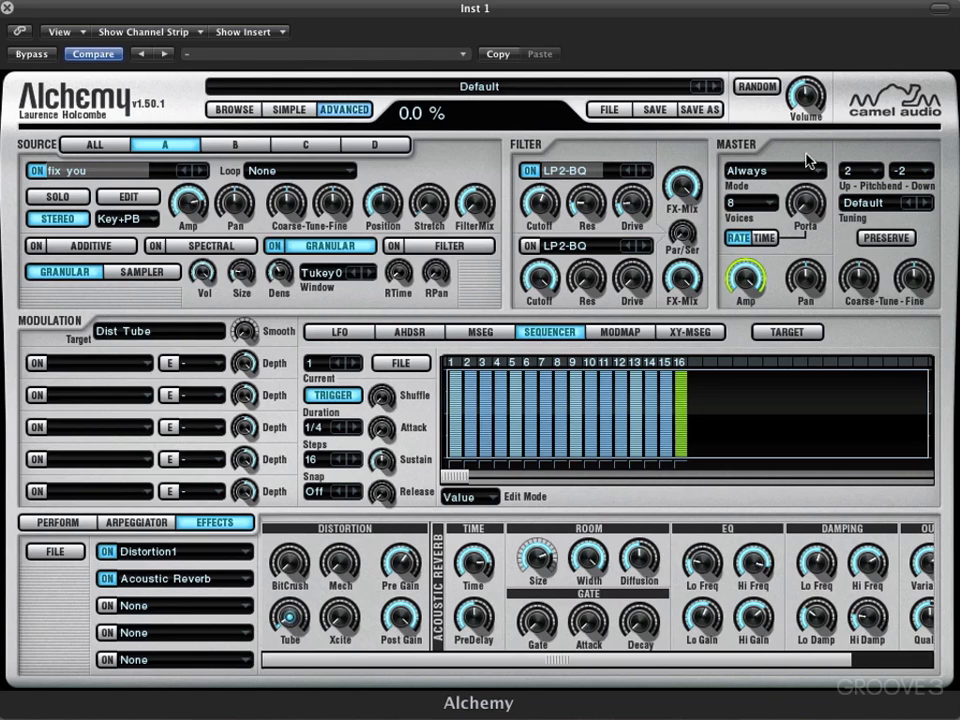
Step: Rebalance the output level with the master volume and a lower distortion Post Gain, and set Filter 1's cutoff to about 7545 Hz
click(805, 95)
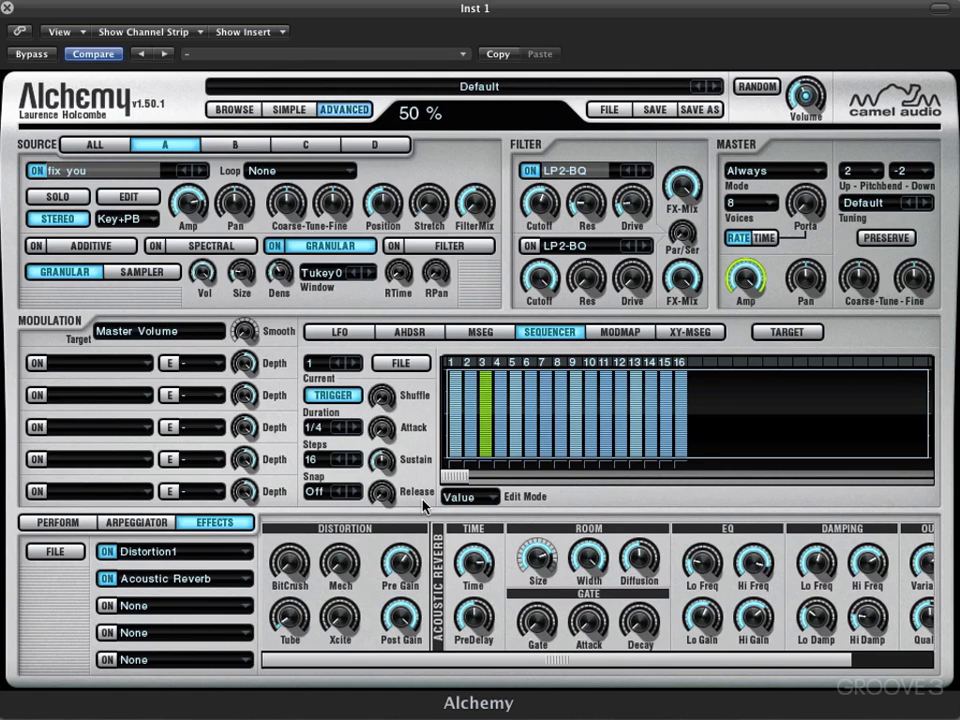
mouse_move(403, 615)
mouse_down()
mouse_move(398, 652)
mouse_move(398, 639)
mouse_up()
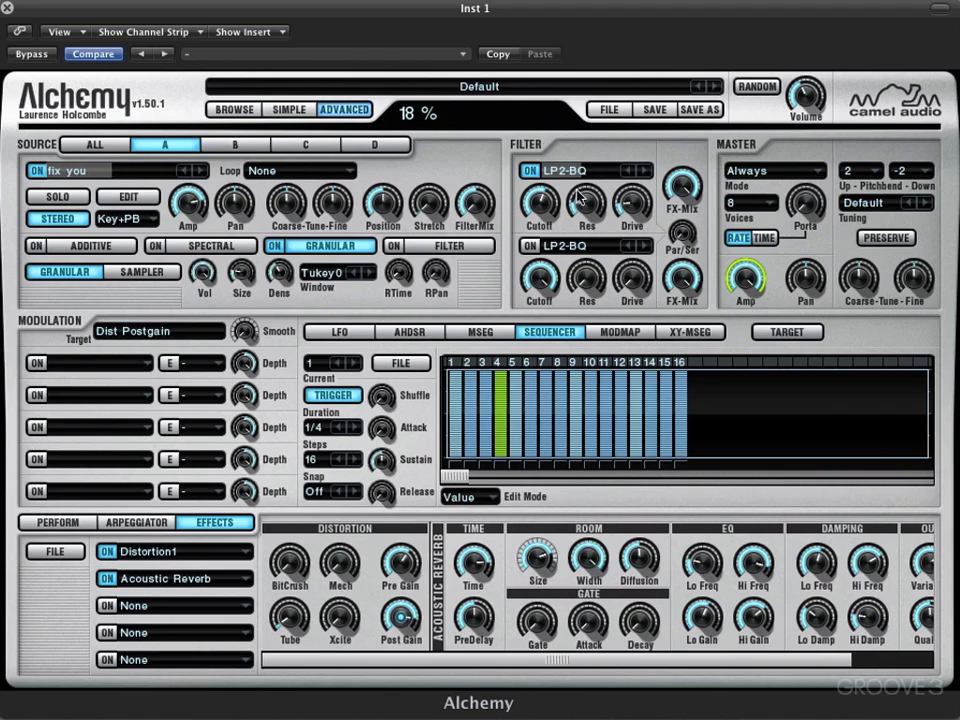
drag(585, 204, 536, 146)
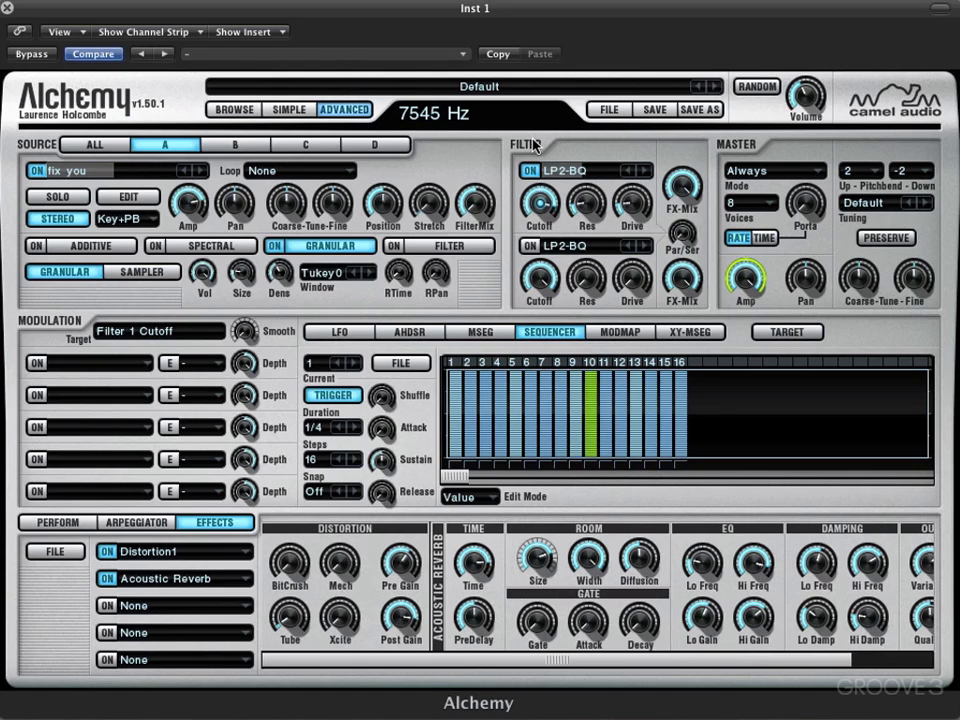